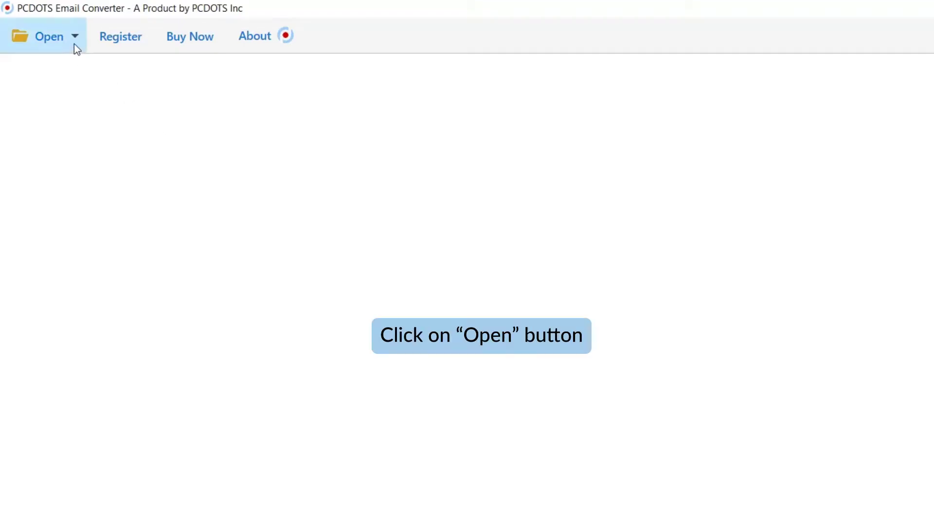
# Load the configured IceWarp account so INBOX (22) and All Mail (23) appear in the folder tree
pyautogui.click(74, 39)
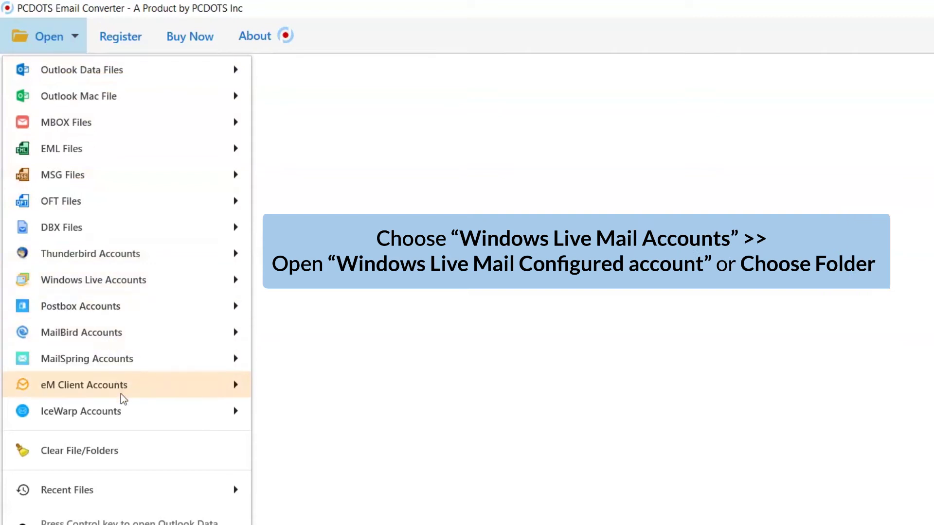
pyautogui.moveTo(124, 411)
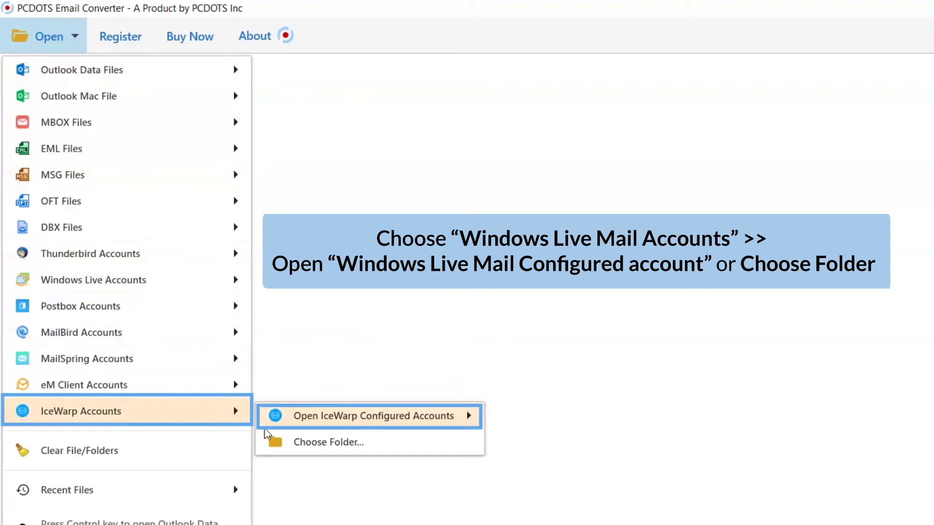
pyautogui.moveTo(347, 425)
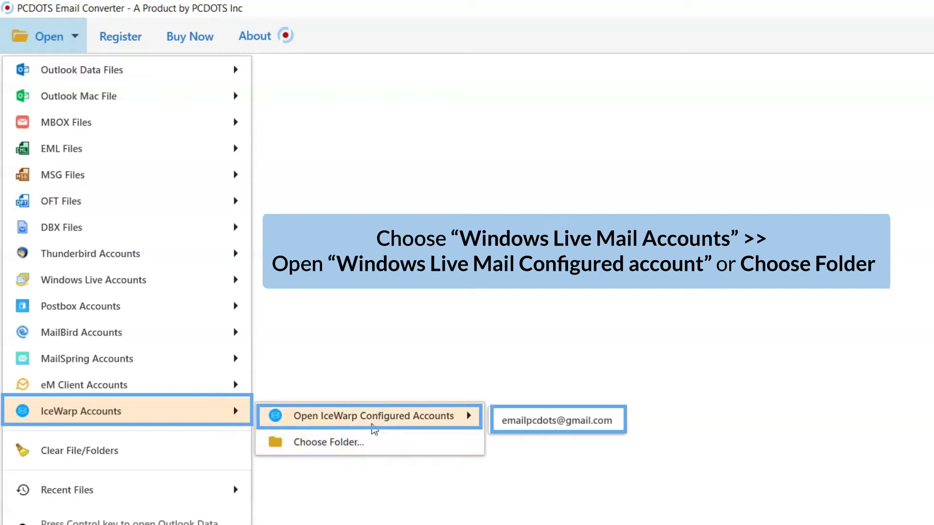
pyautogui.click(548, 430)
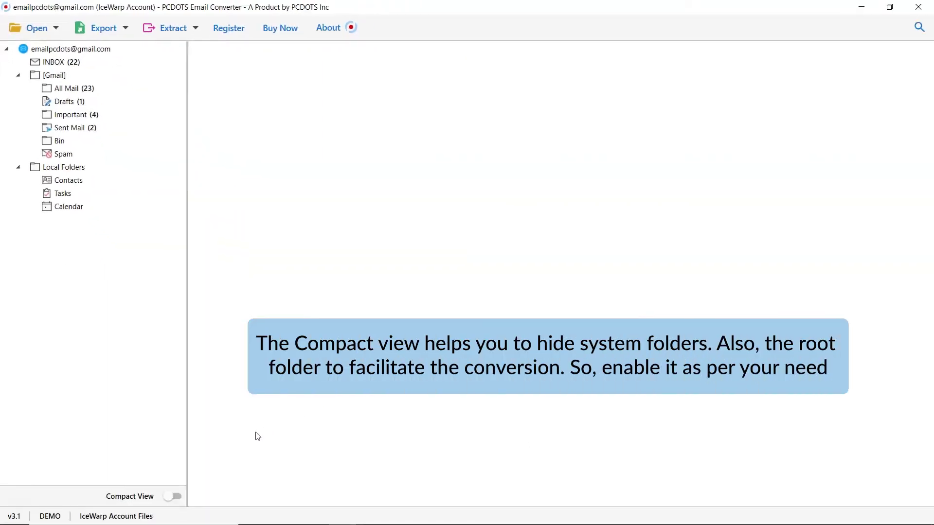
pyautogui.click(173, 497)
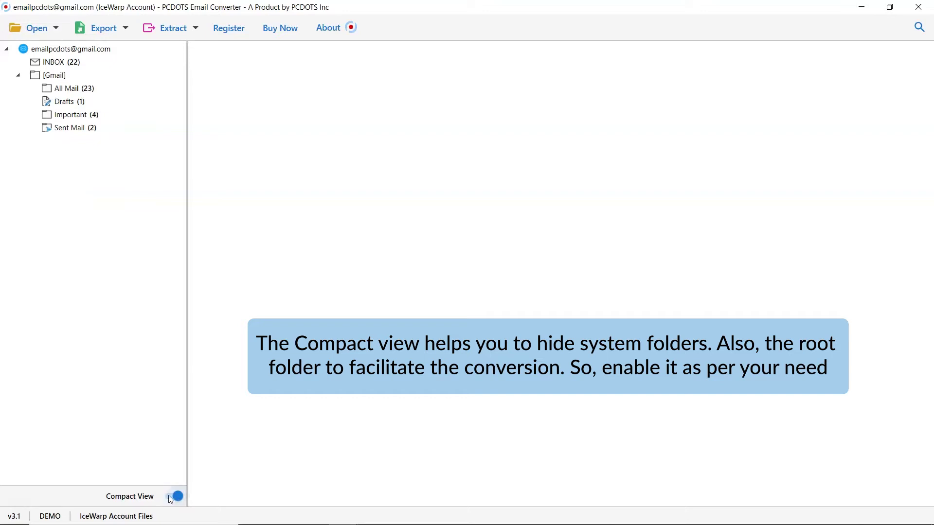
pyautogui.click(173, 497)
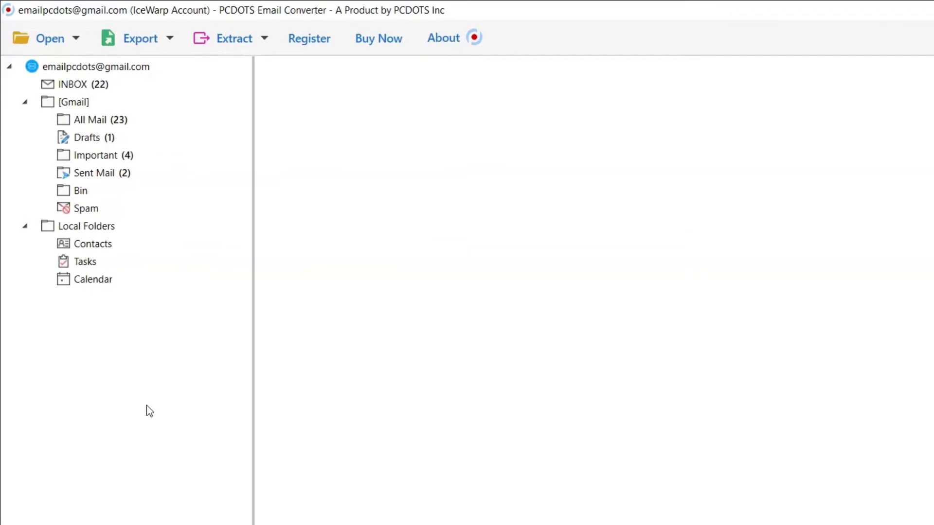
# In All Mail, preview the PCDOTS message and open its Email Marketing.docx attachment
pyautogui.click(63, 121)
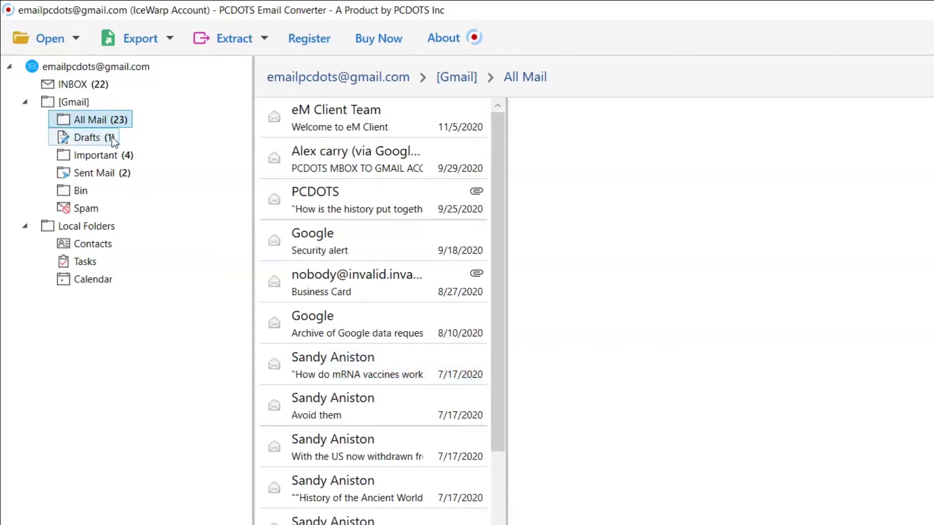
pyautogui.click(357, 208)
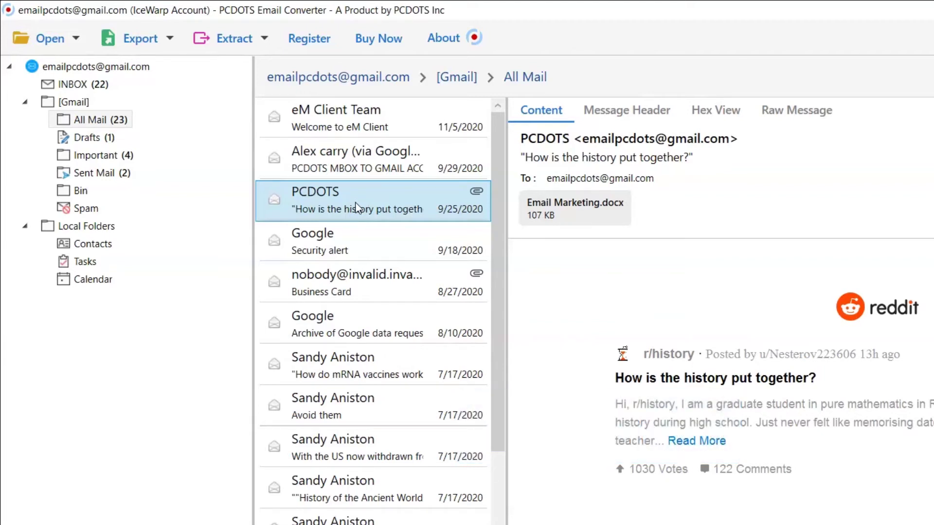
pyautogui.rightClick(587, 213)
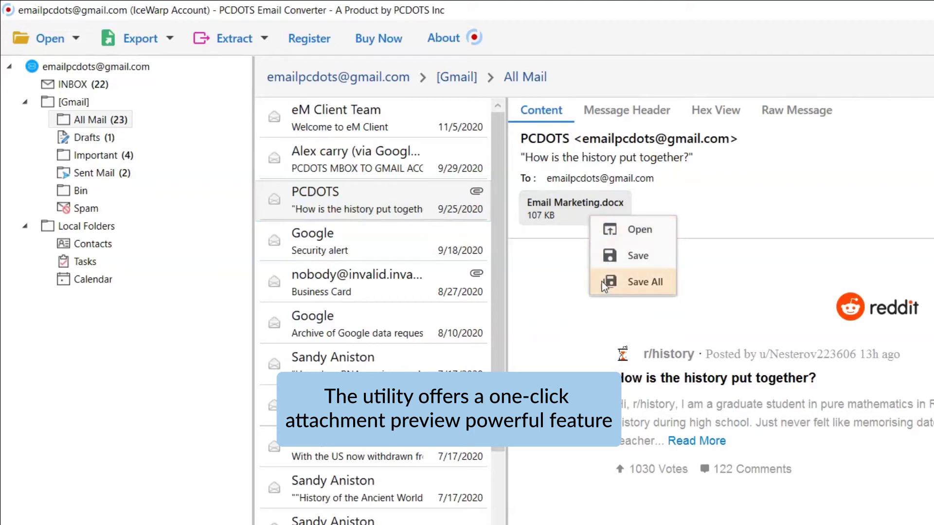
pyautogui.click(601, 232)
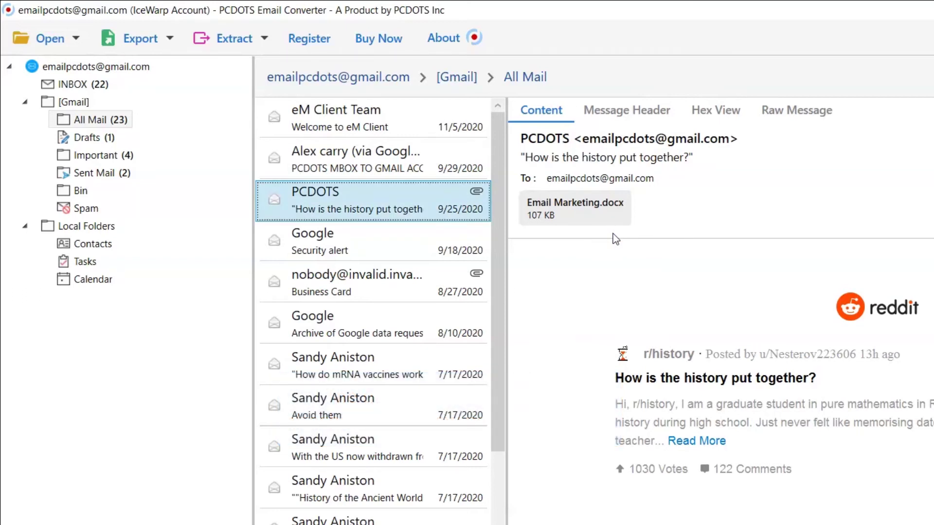
# Check the Export and Extract dropdown choices, then reopen the Export format list
pyautogui.click(170, 39)
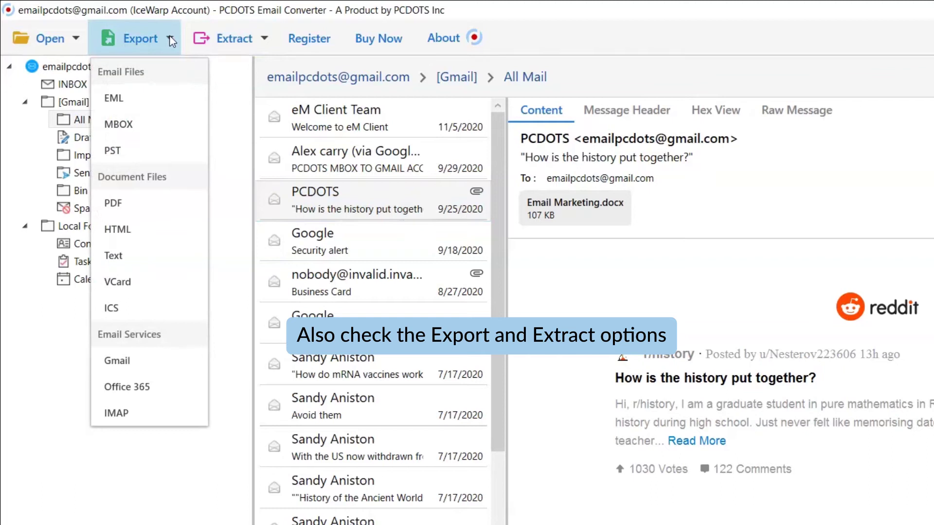
pyautogui.click(171, 40)
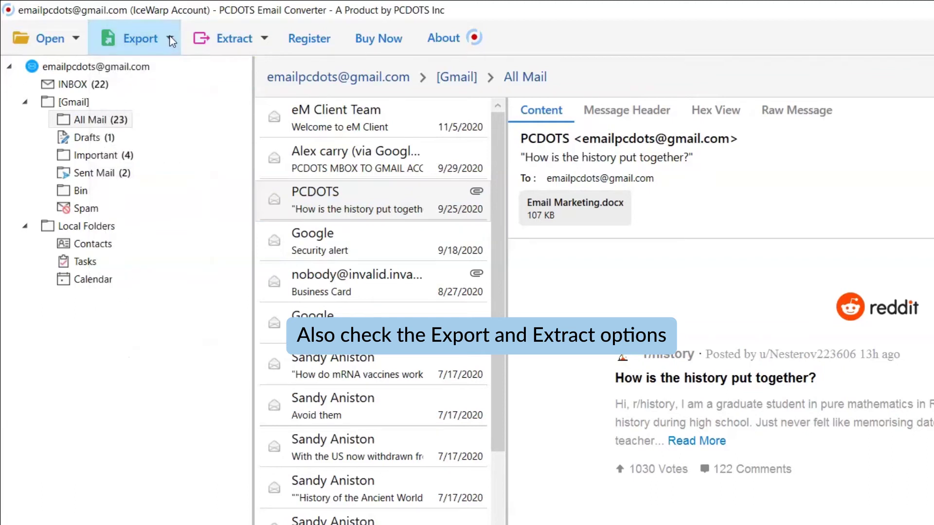
pyautogui.click(271, 40)
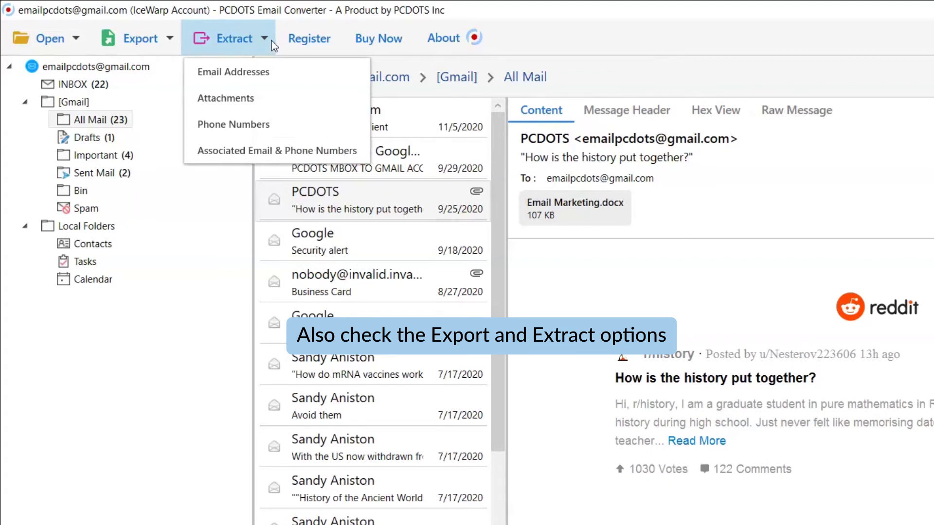
pyautogui.click(271, 40)
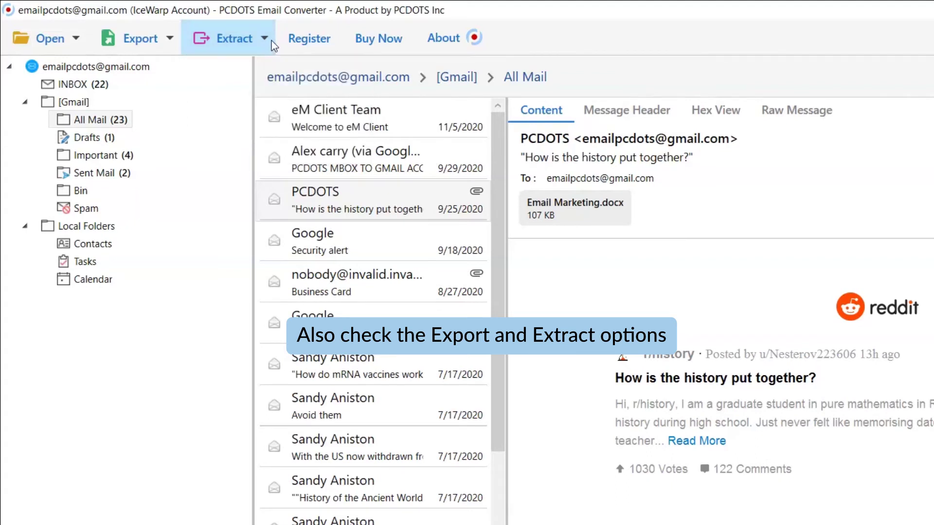
pyautogui.click(170, 40)
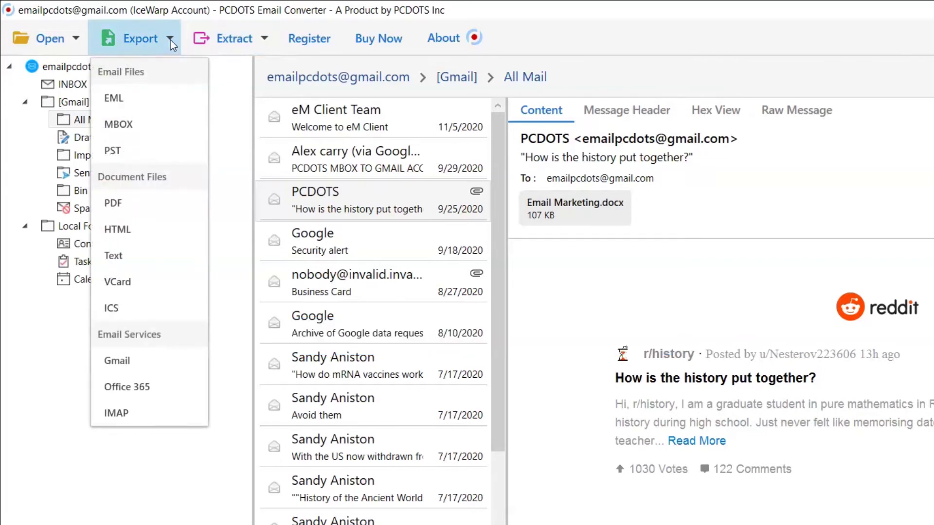
# Choose EML export with All Mail and Drafts kept checked, saving to Desktop\Output
pyautogui.click(173, 98)
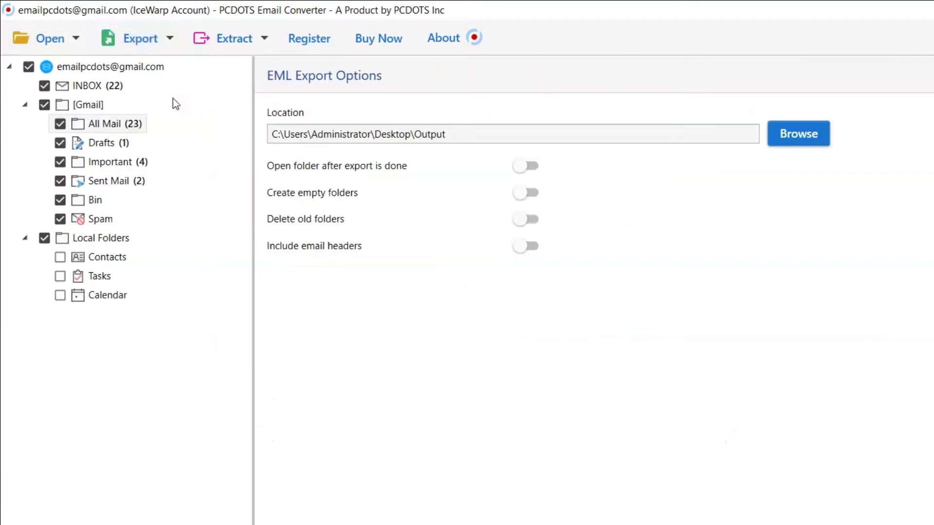
pyautogui.click(60, 124)
pyautogui.click(60, 143)
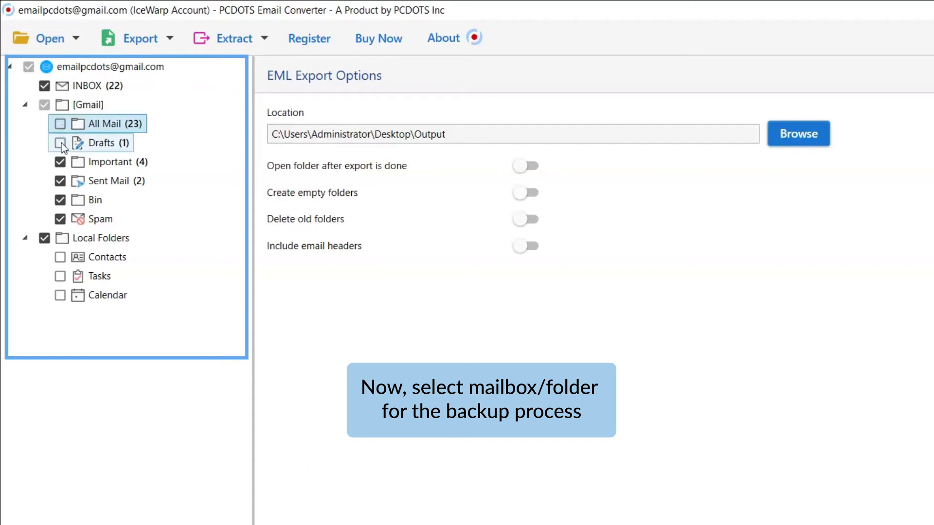
pyautogui.click(60, 143)
pyautogui.click(60, 124)
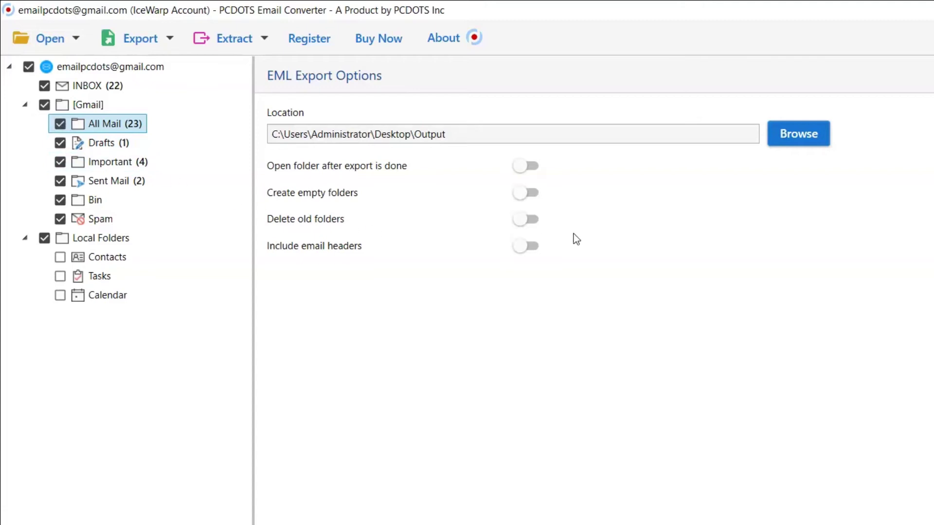
pyautogui.click(797, 139)
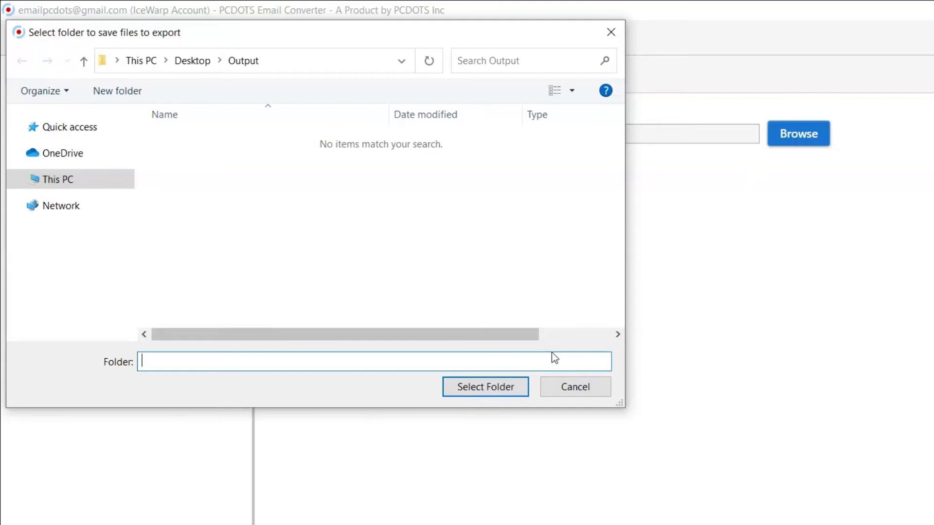
pyautogui.click(487, 390)
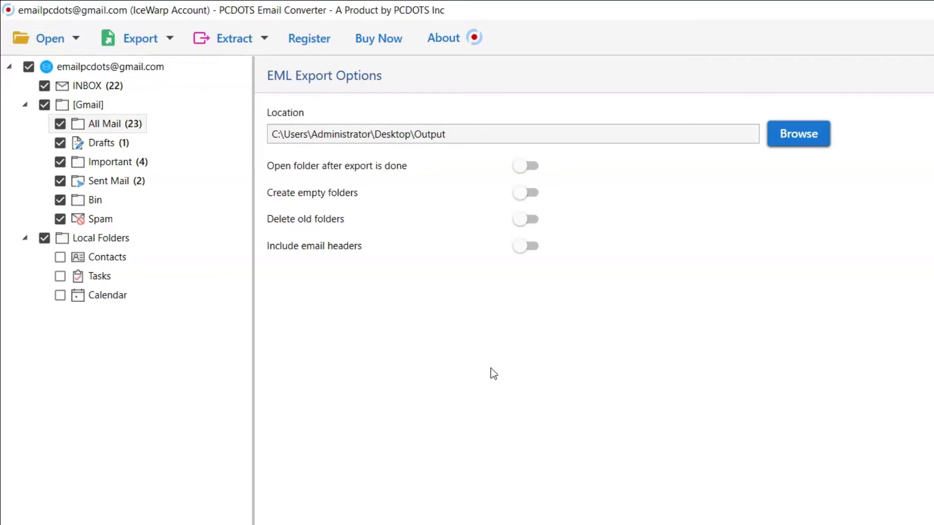
pyautogui.click(528, 165)
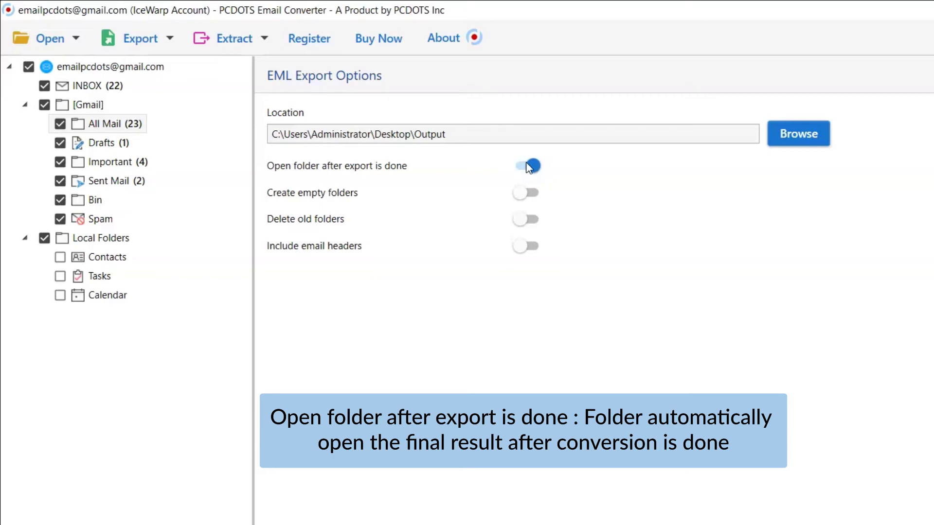
pyautogui.click(529, 167)
pyautogui.click(523, 194)
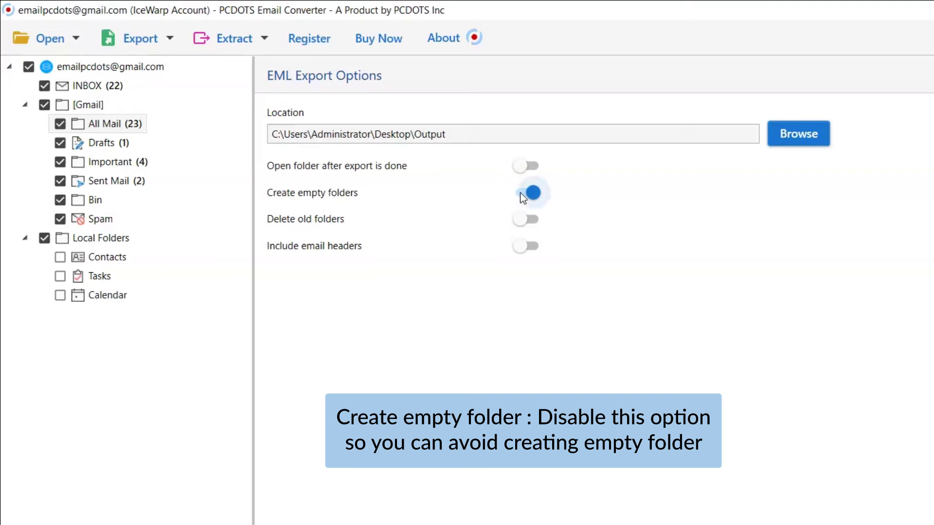
pyautogui.click(521, 195)
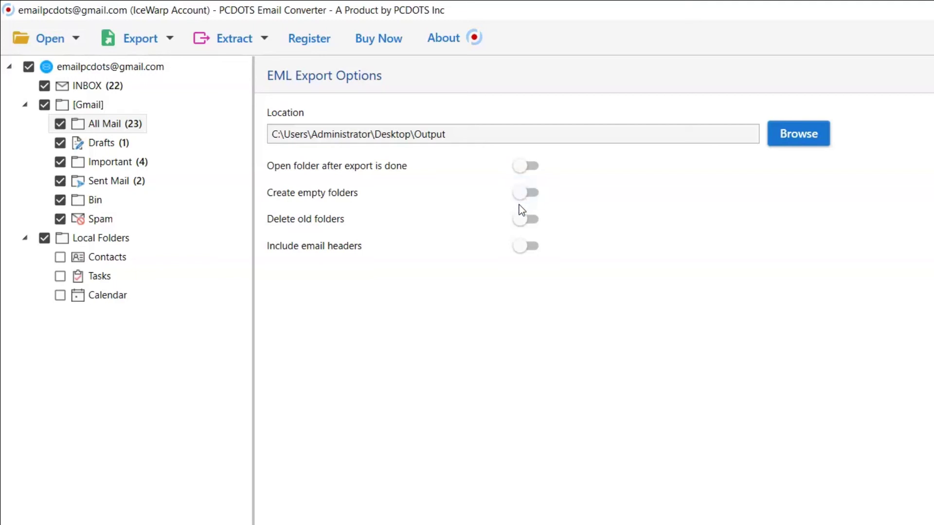
pyautogui.click(521, 221)
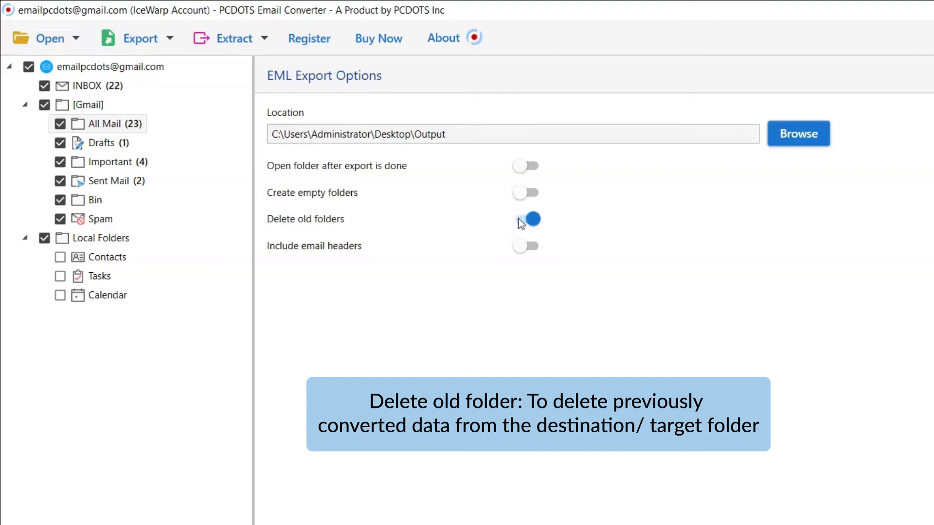
pyautogui.click(521, 220)
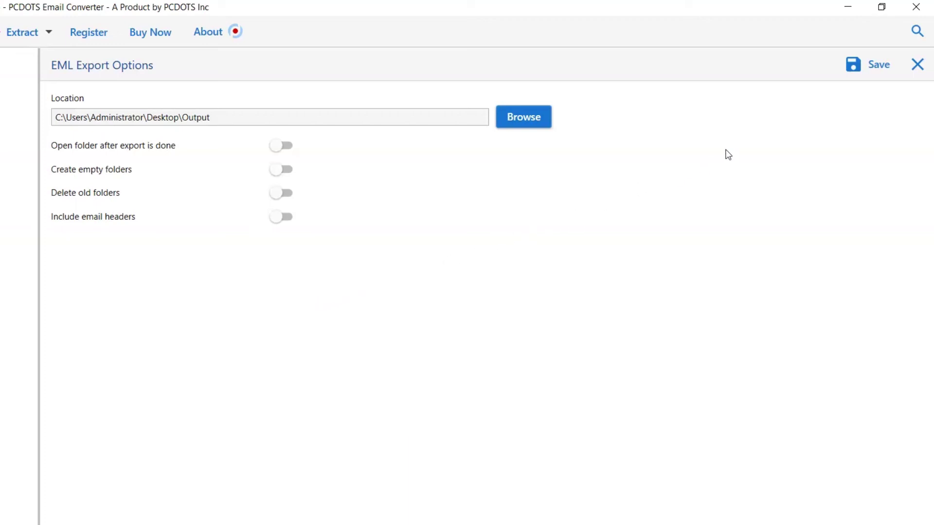
# Run the EML export and acknowledge the demo 10-items-per-folder limit notice
pyautogui.click(880, 71)
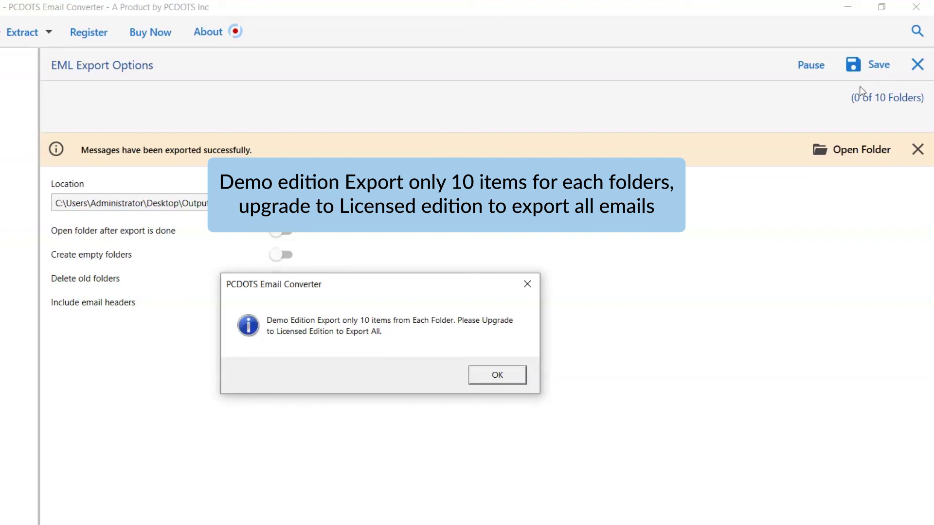
pyautogui.click(488, 376)
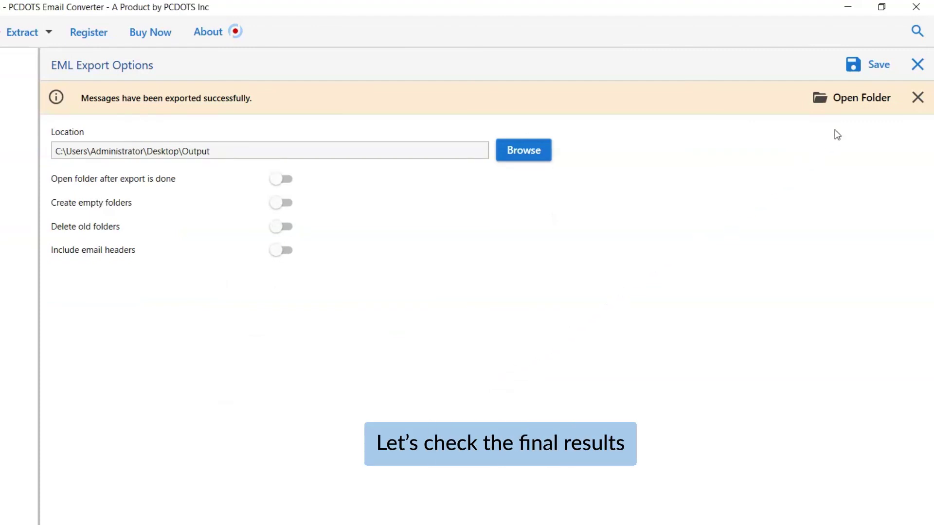
# Open the Output folder, then the exported account's INBOX showing 10 EML files
pyautogui.click(865, 108)
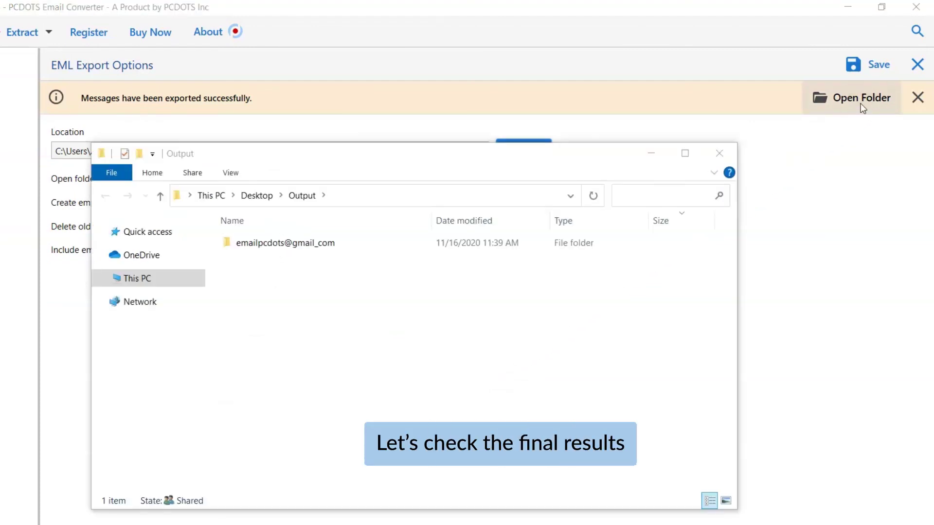
pyautogui.click(253, 244)
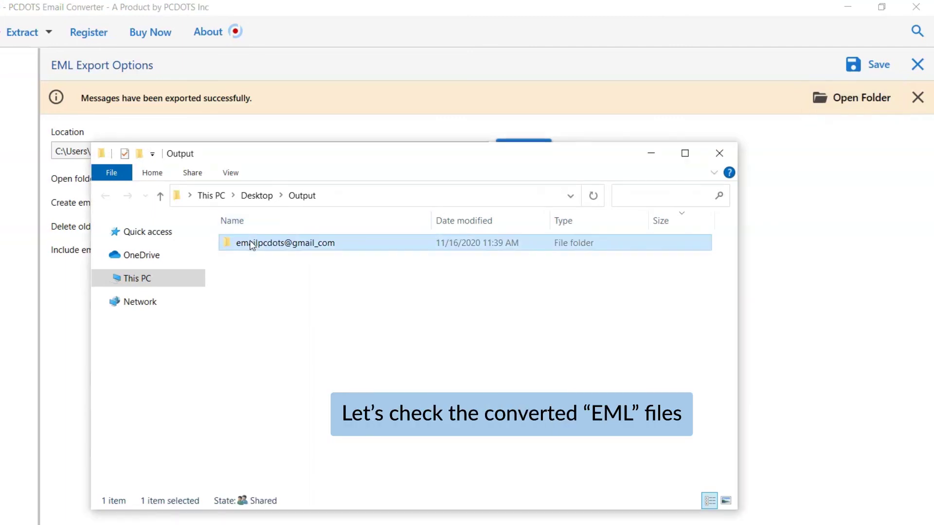
pyautogui.doubleClick(253, 245)
pyautogui.doubleClick(248, 258)
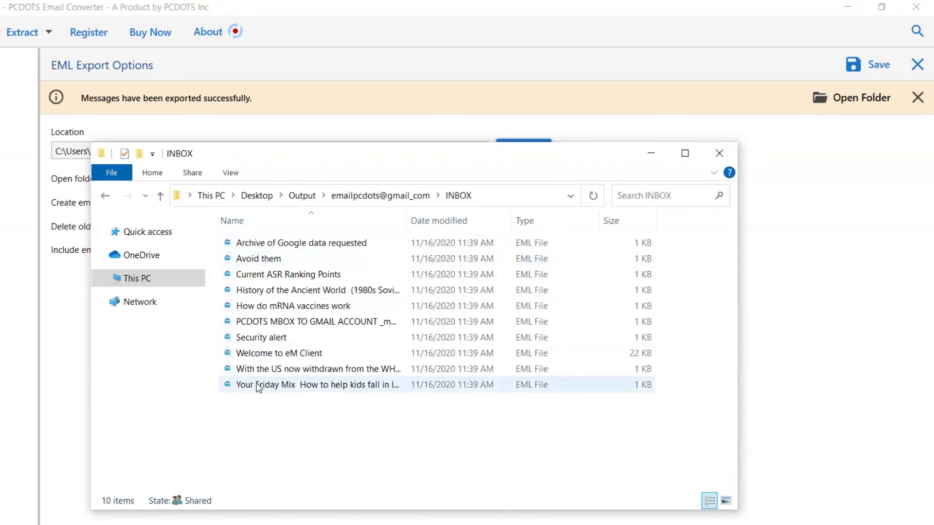